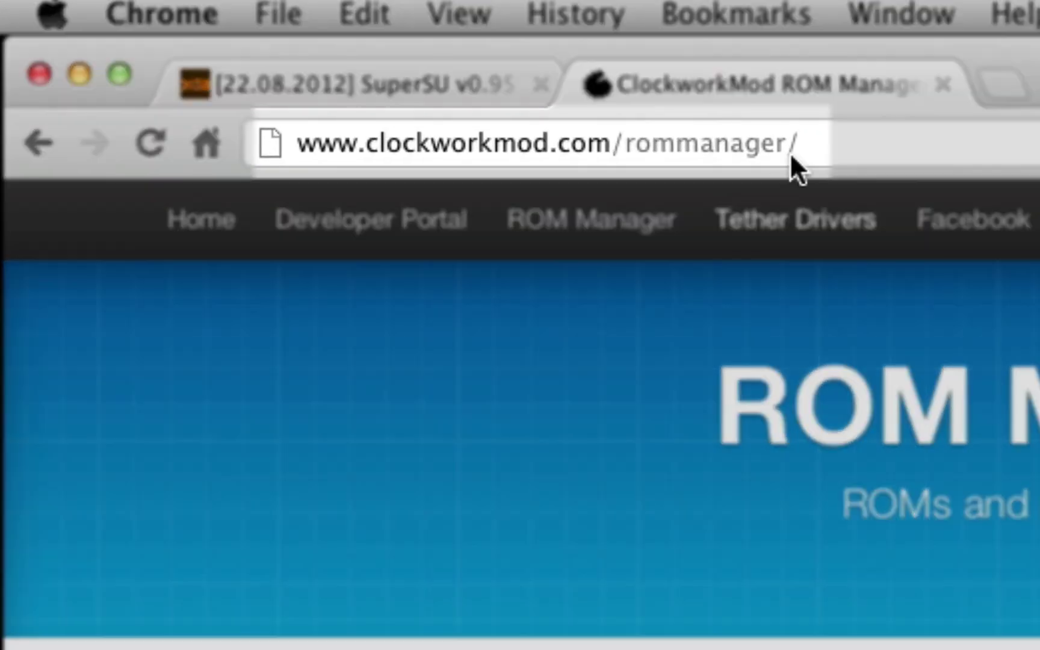
Step: Select the ROM Manager page address and scroll through the page
left_click(792, 149)
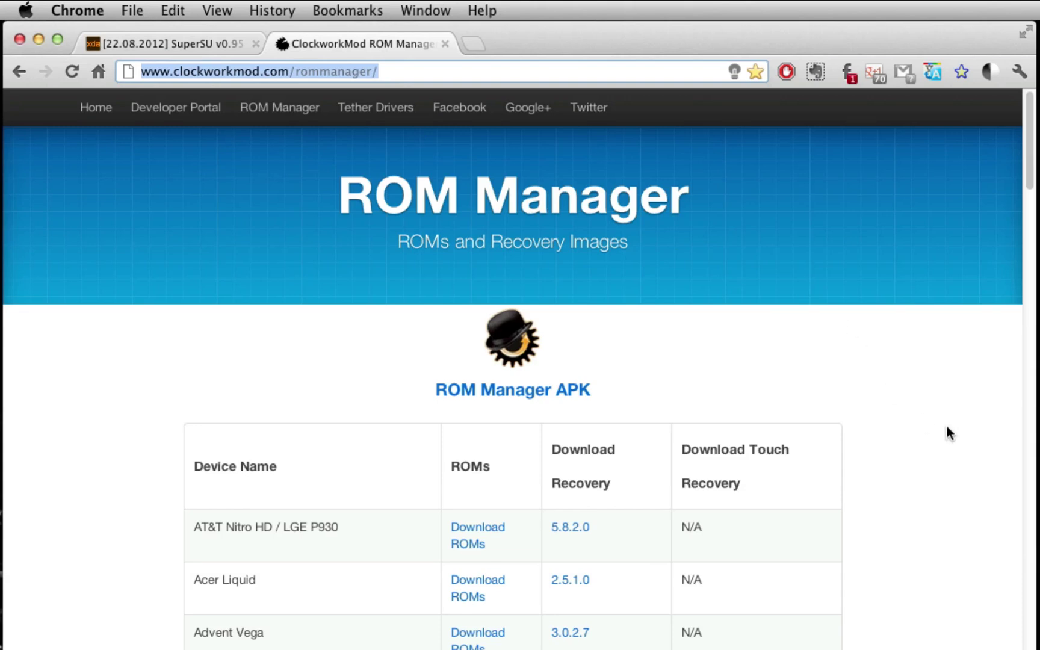
scroll(946, 427, "down", 20)
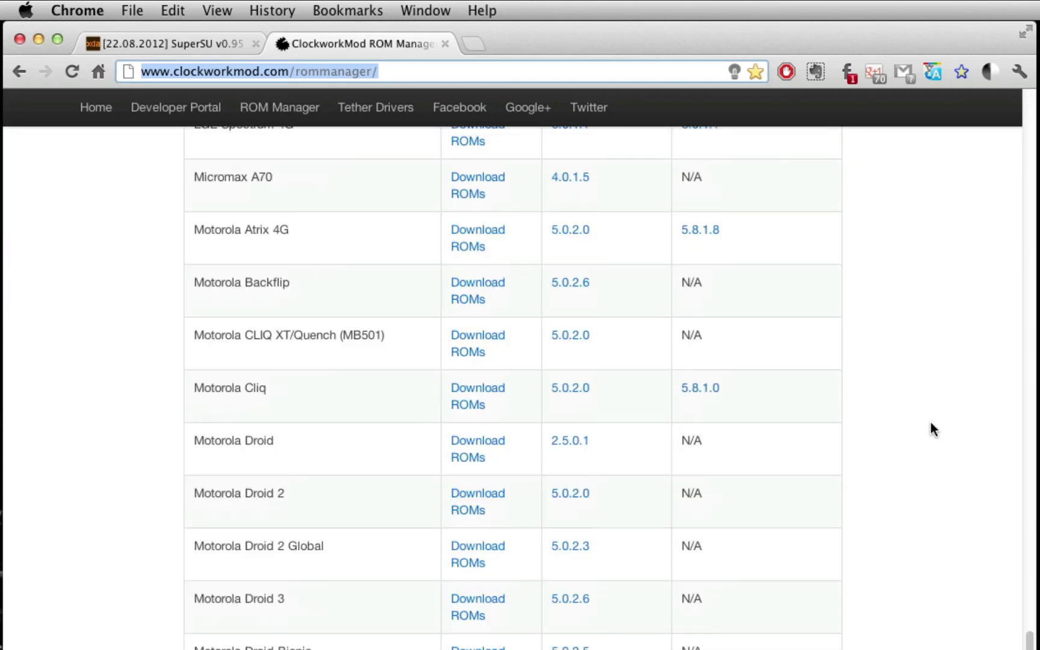
scroll(930, 422, "down", 15)
scroll(930, 419, "up", 20)
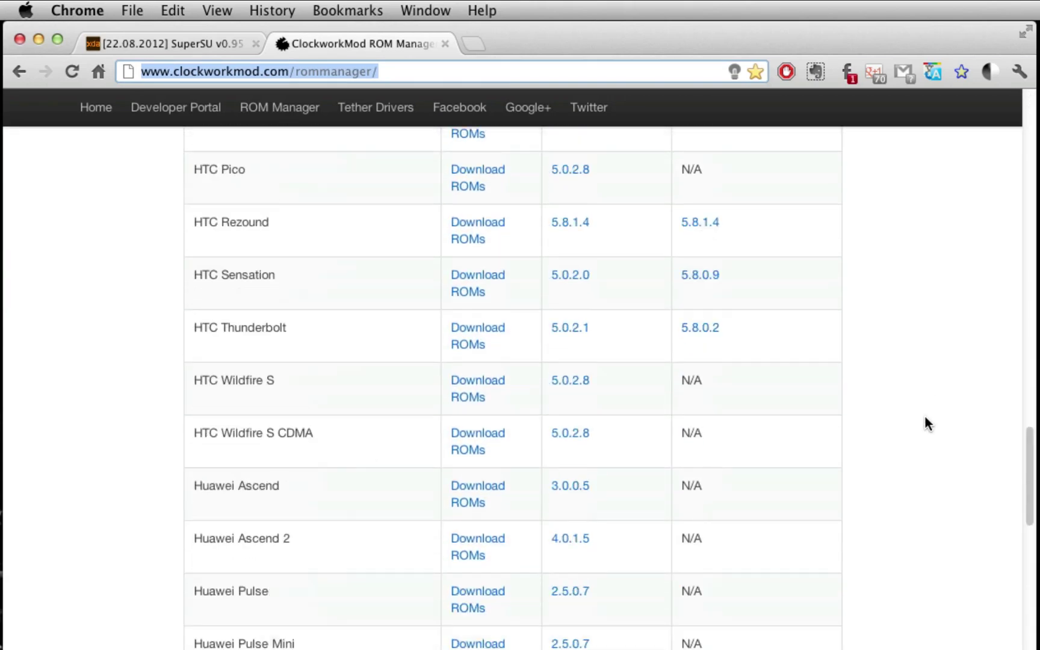
scroll(924, 418, "up", 20)
scroll(926, 421, "down", 20)
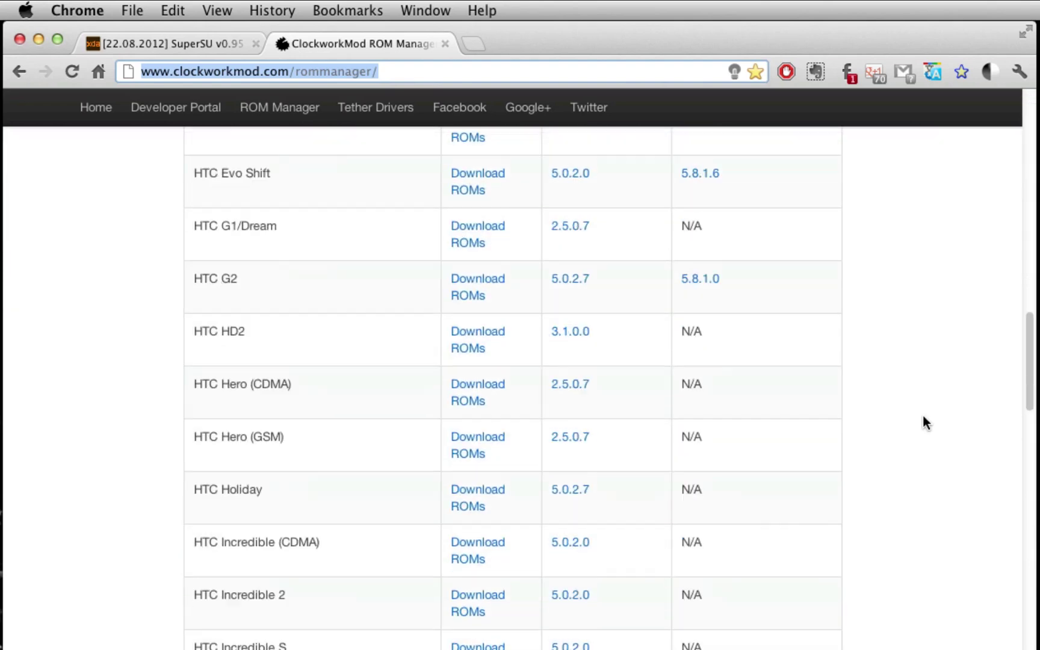
scroll(930, 424, "down", 10)
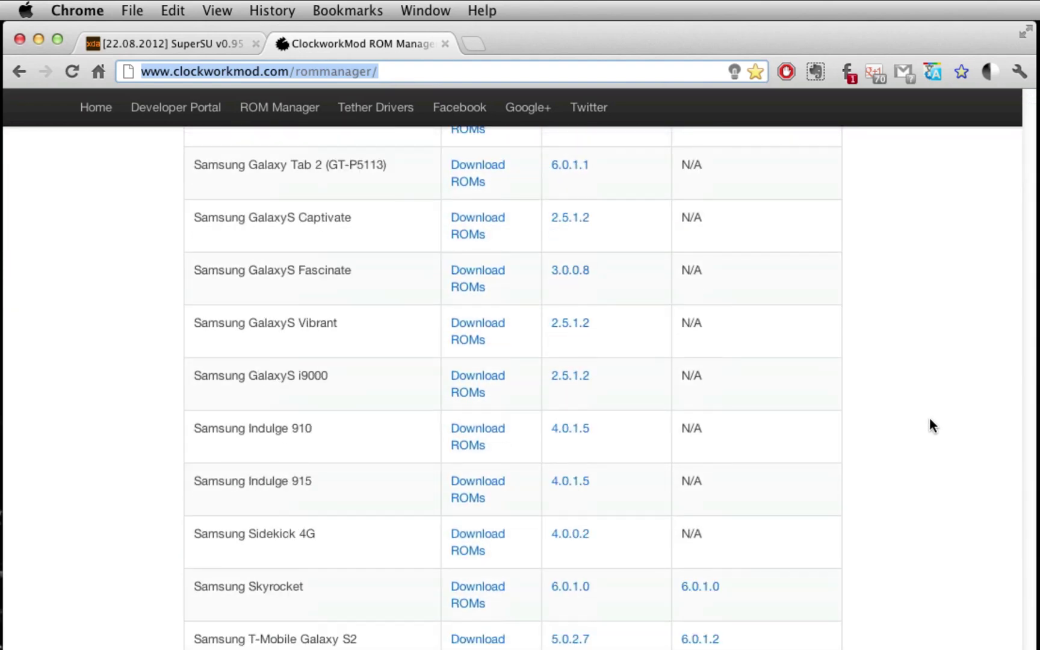
scroll(926, 421, "up", 20)
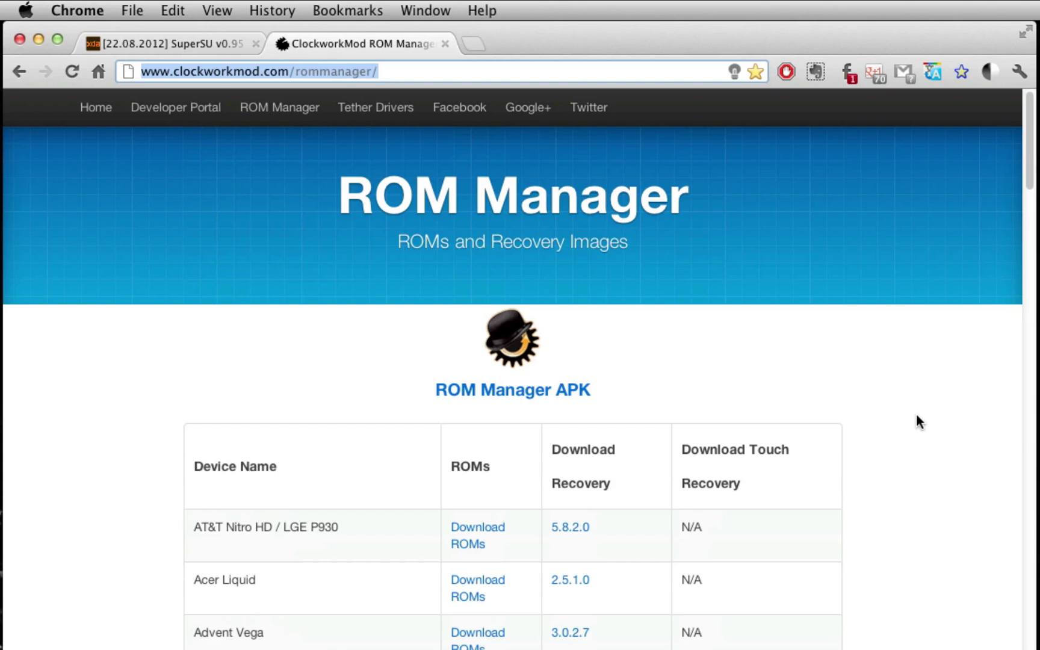
scroll(916, 415, "down", 20)
scroll(916, 416, "up", 5)
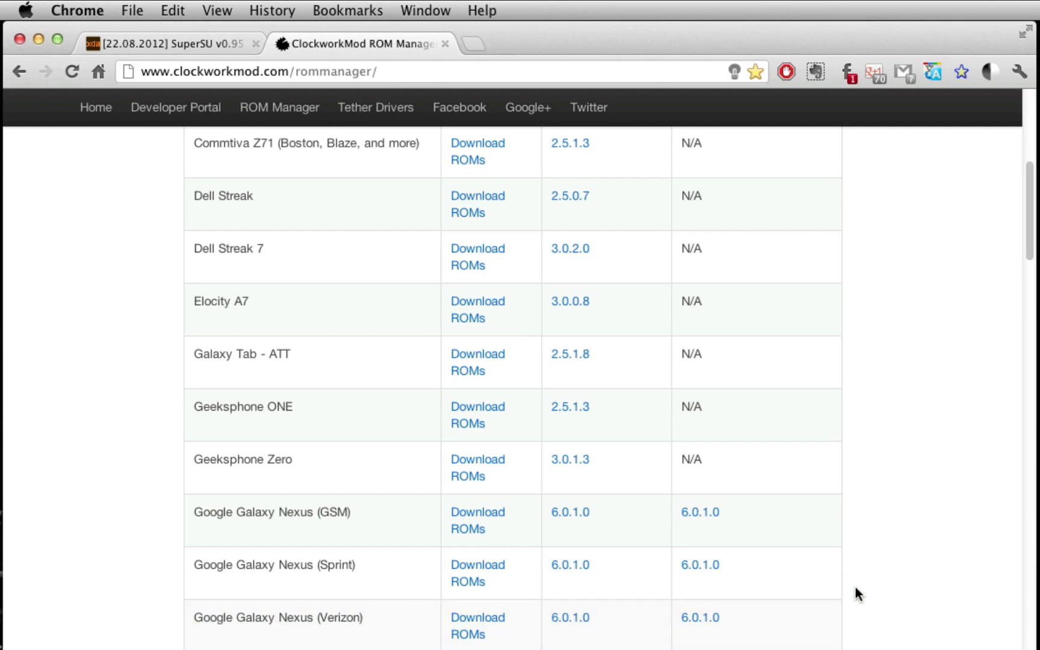
scroll(856, 587, "up", 10)
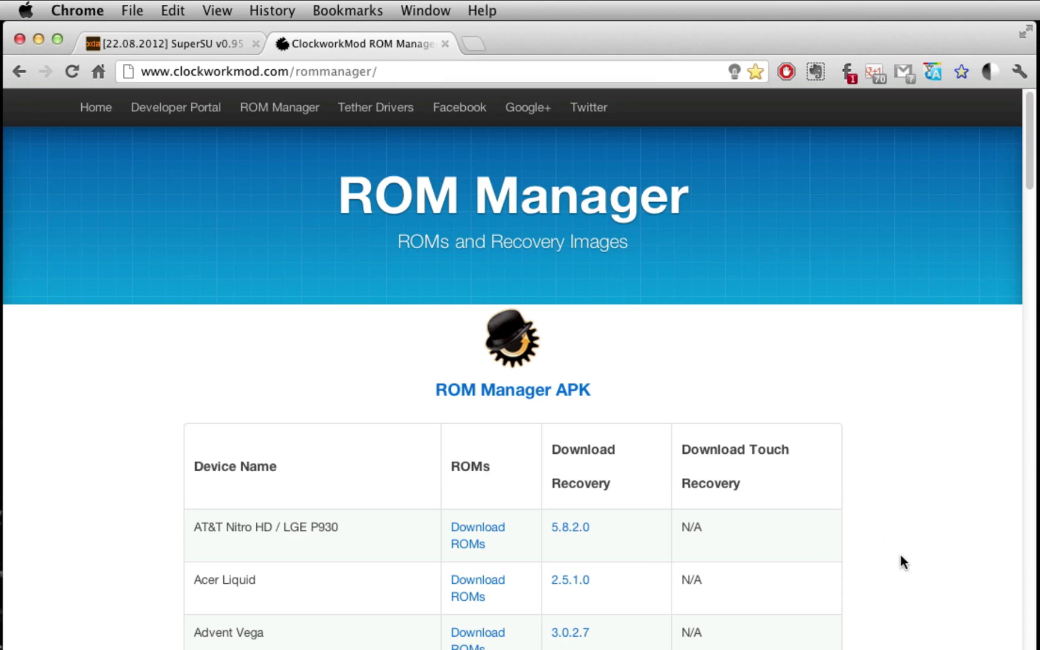
scroll(898, 555, "down", 20)
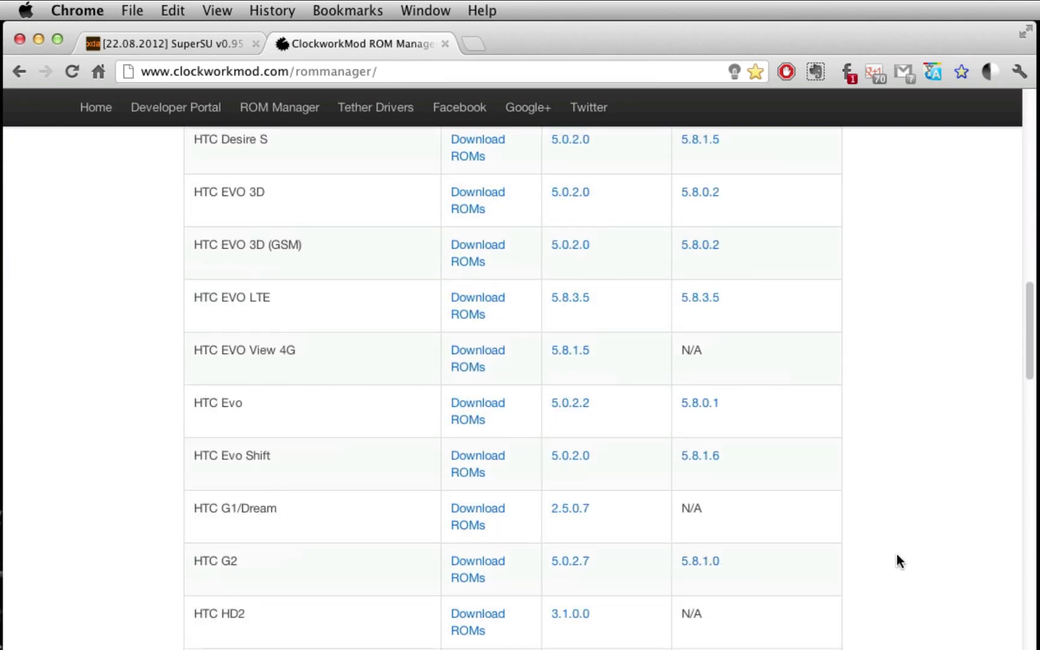
scroll(896, 554, "up", 20)
scroll(896, 552, "down", 15)
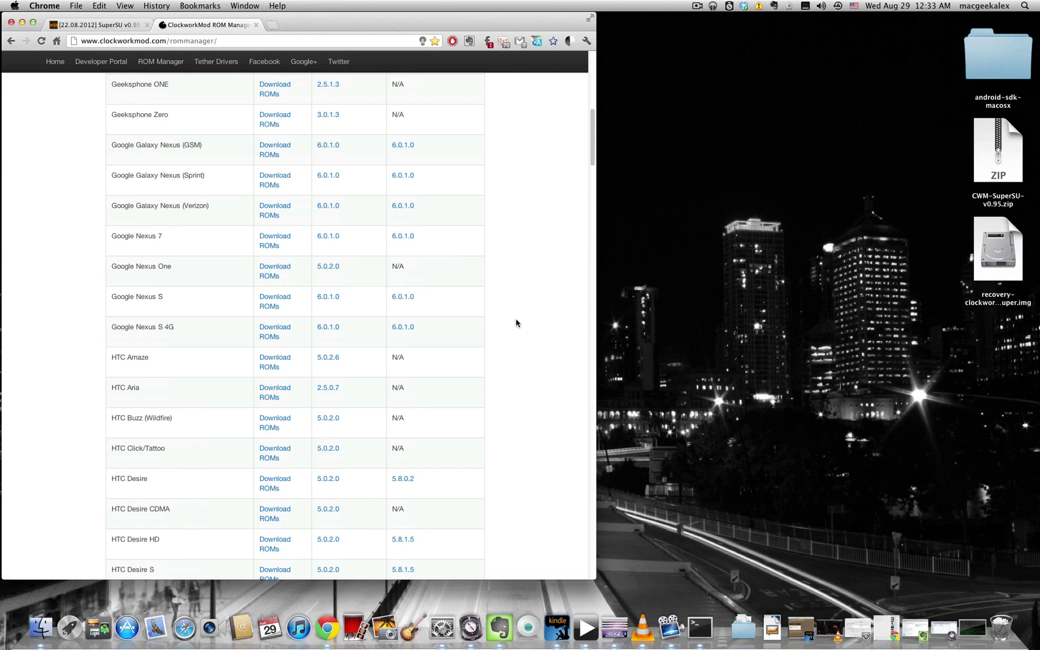
Step: Check the downloaded recovery image on the desktop, then return to Chrome
left_click(951, 263)
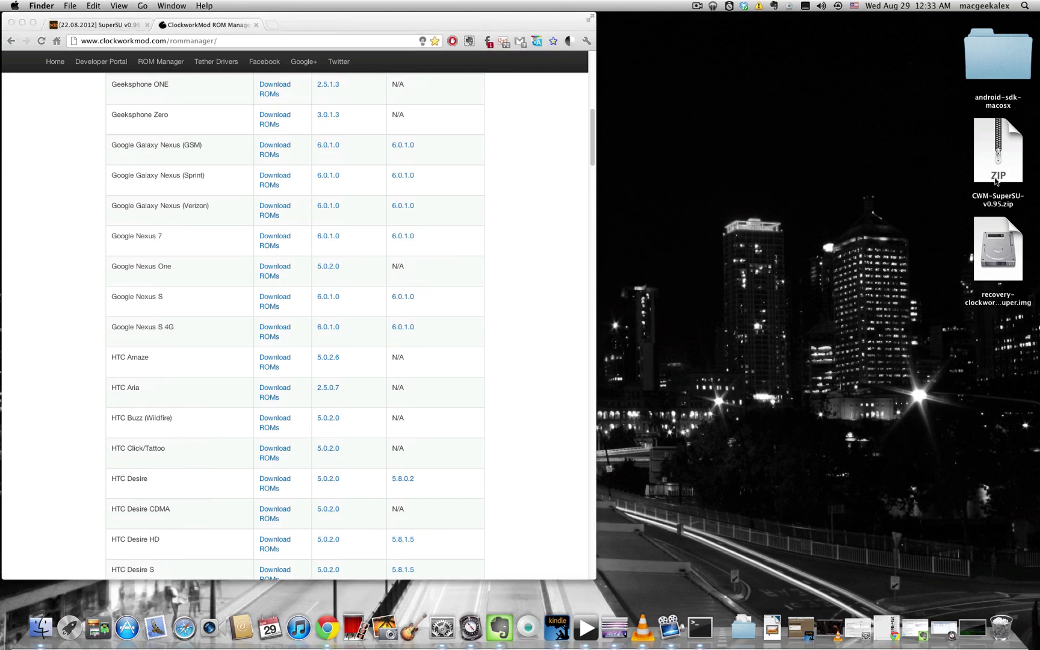
left_click(999, 300)
left_click(884, 276)
left_click(514, 209)
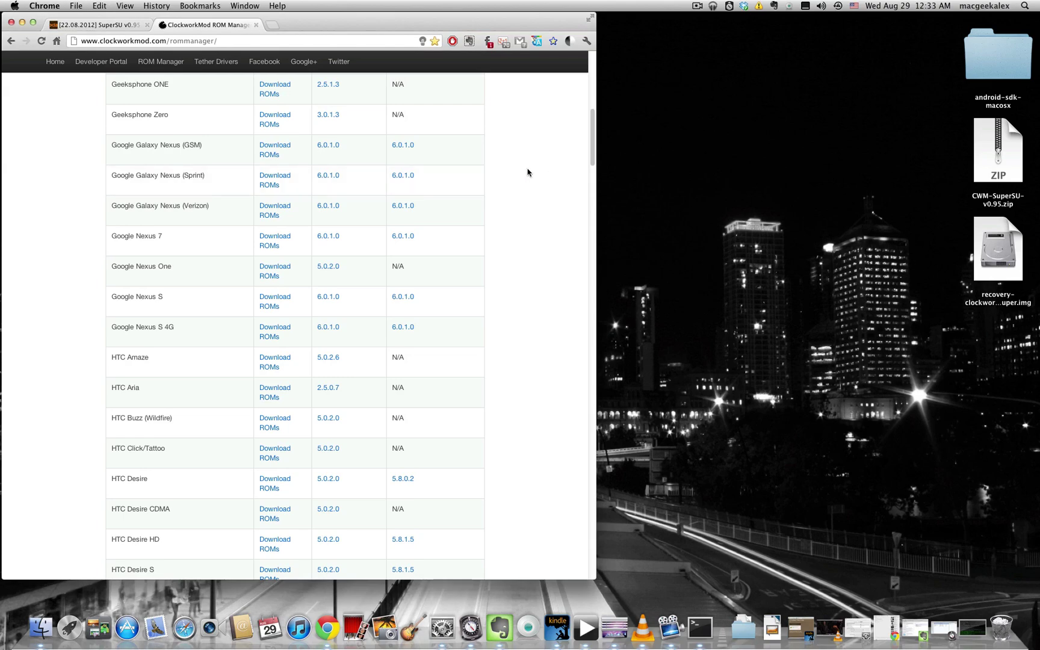
scroll(528, 172, "up", 3)
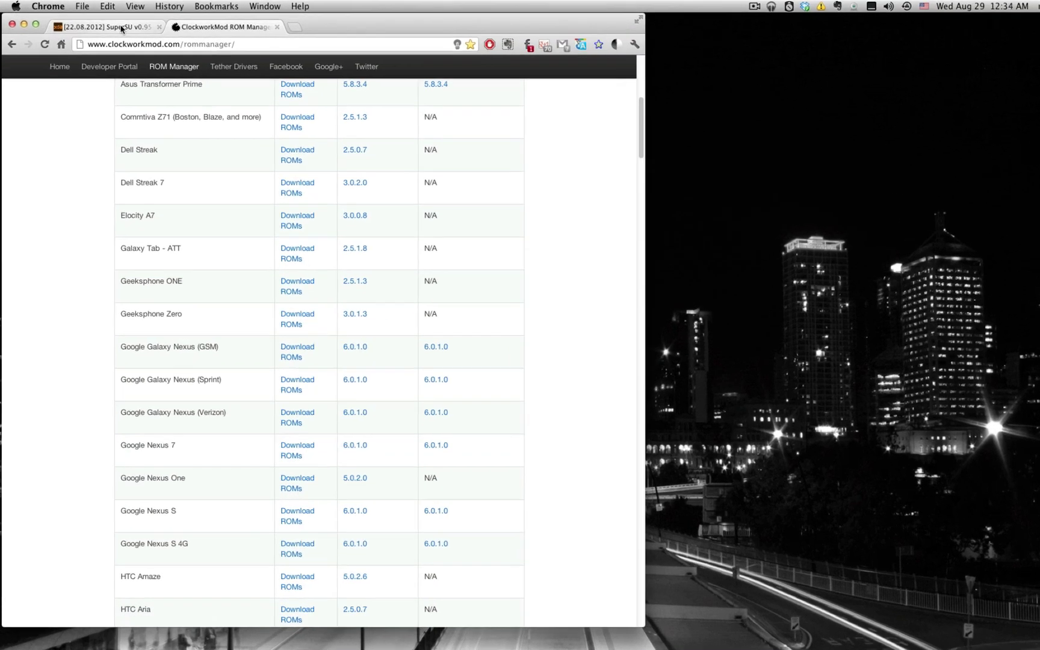
Step: Switch to the SuperSU v0.95 thread tab and search 'supersu' from the address bar
left_click(116, 25)
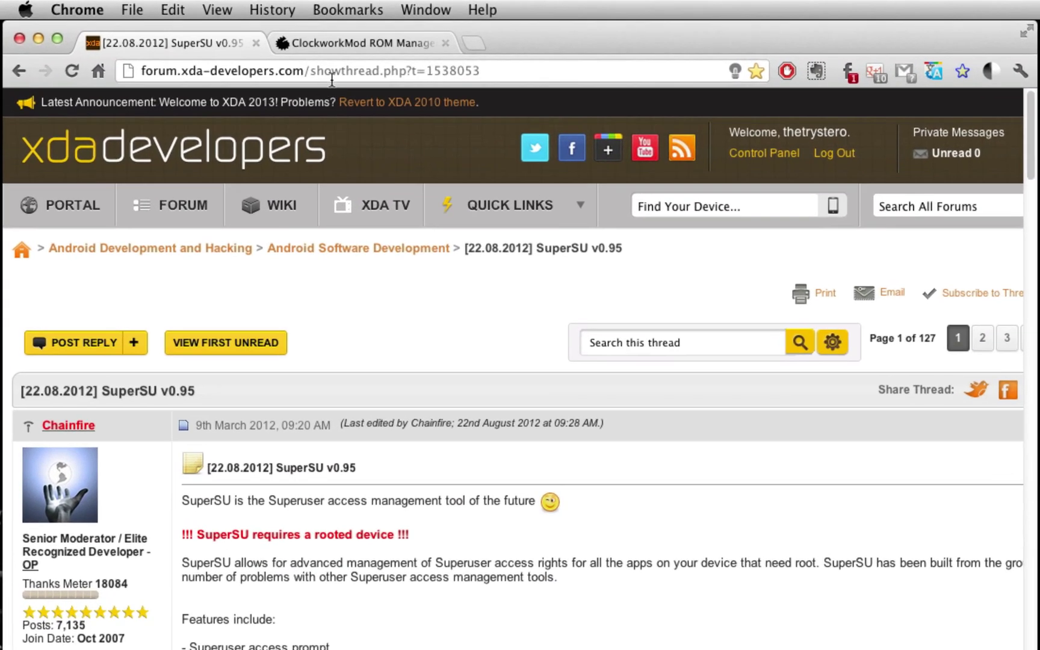
left_click(333, 73)
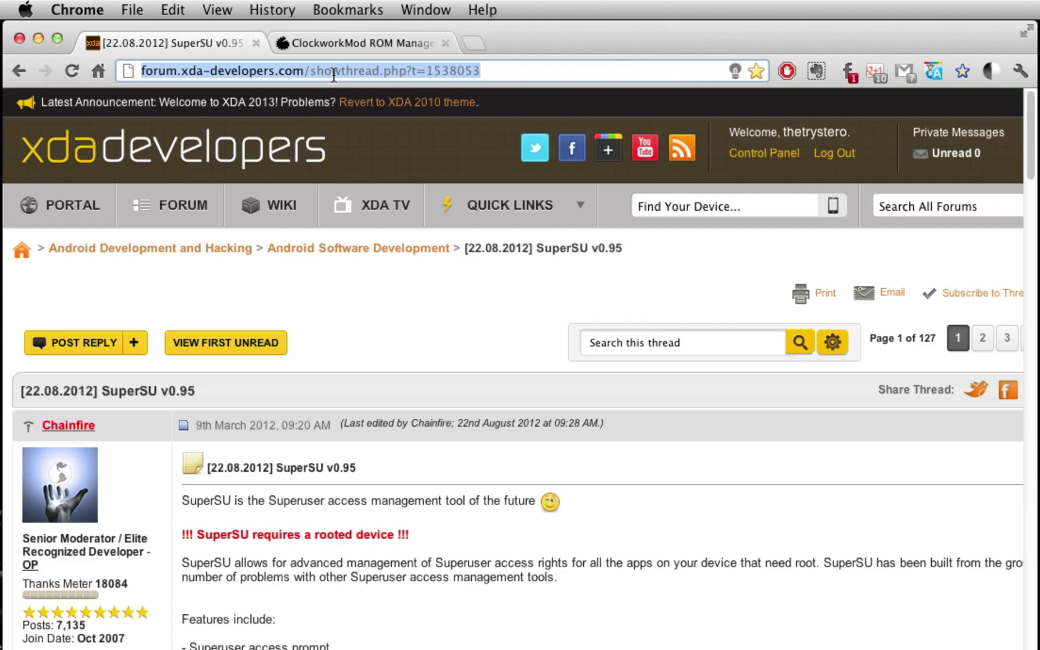
type("supersu")
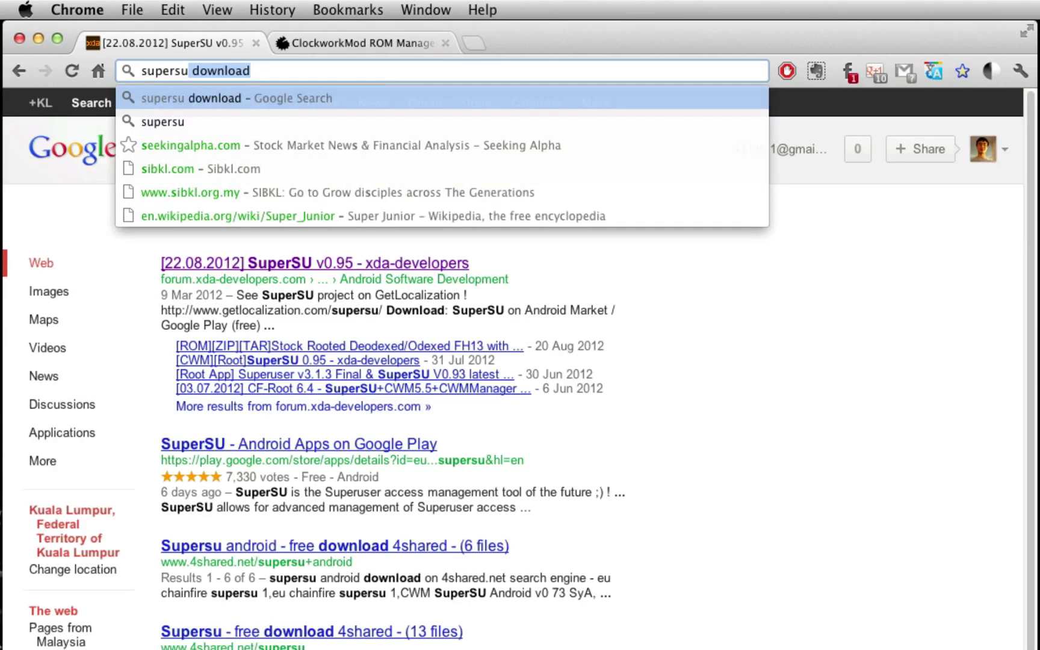
key("Return")
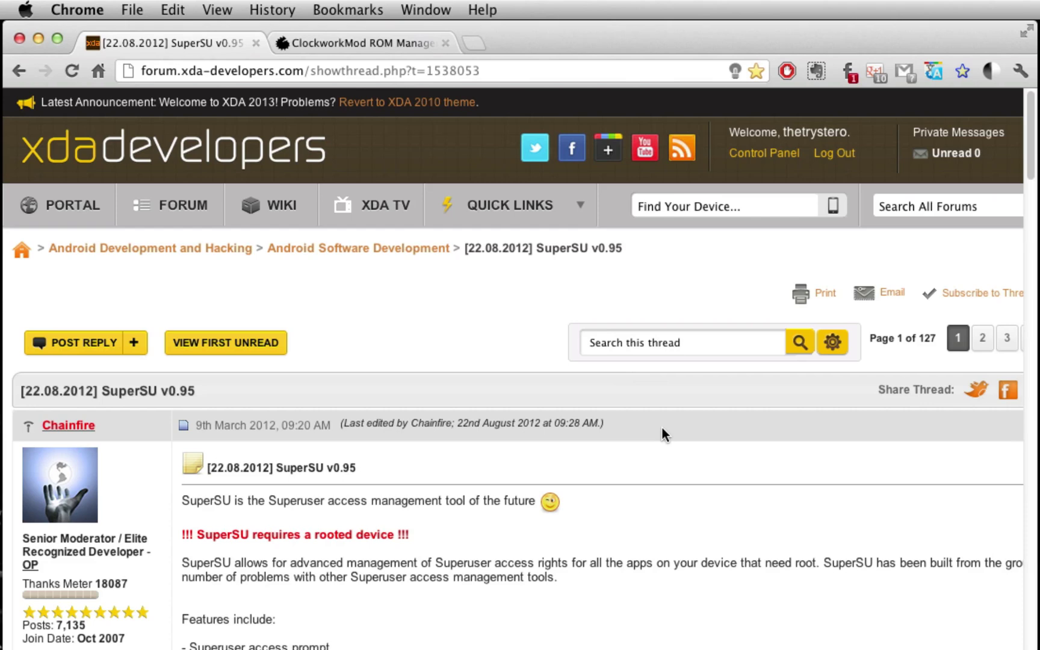
Step: Scroll to the CWM-SuperSU-v0.95.zip download and confirm the zip is on the desktop
scroll(710, 529, "down", 12)
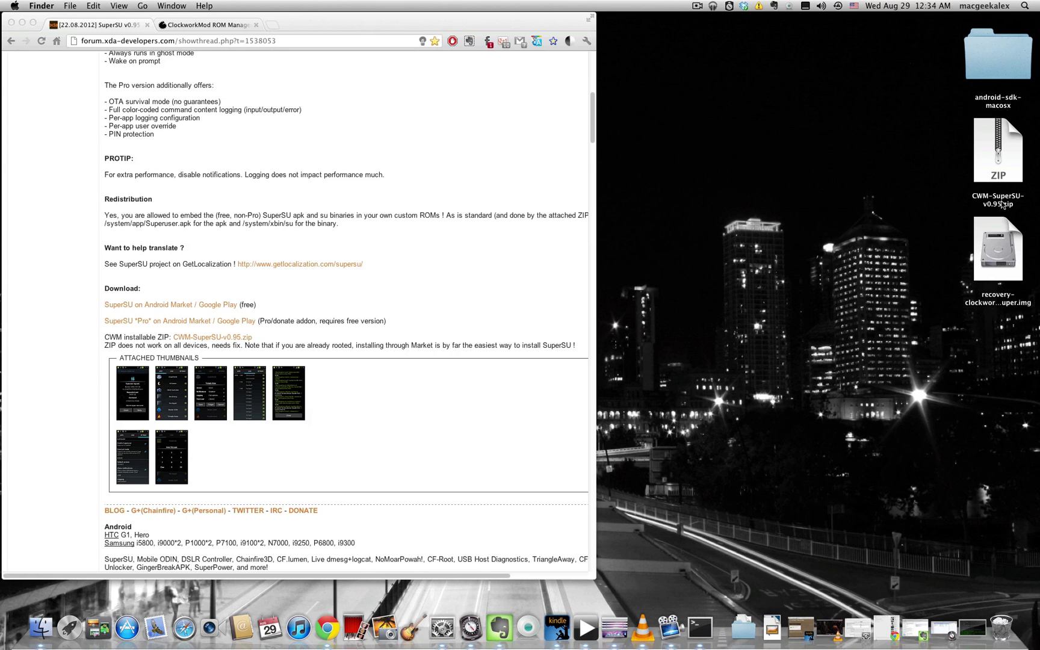
left_click(1002, 204)
left_click(872, 200)
left_click(495, 265)
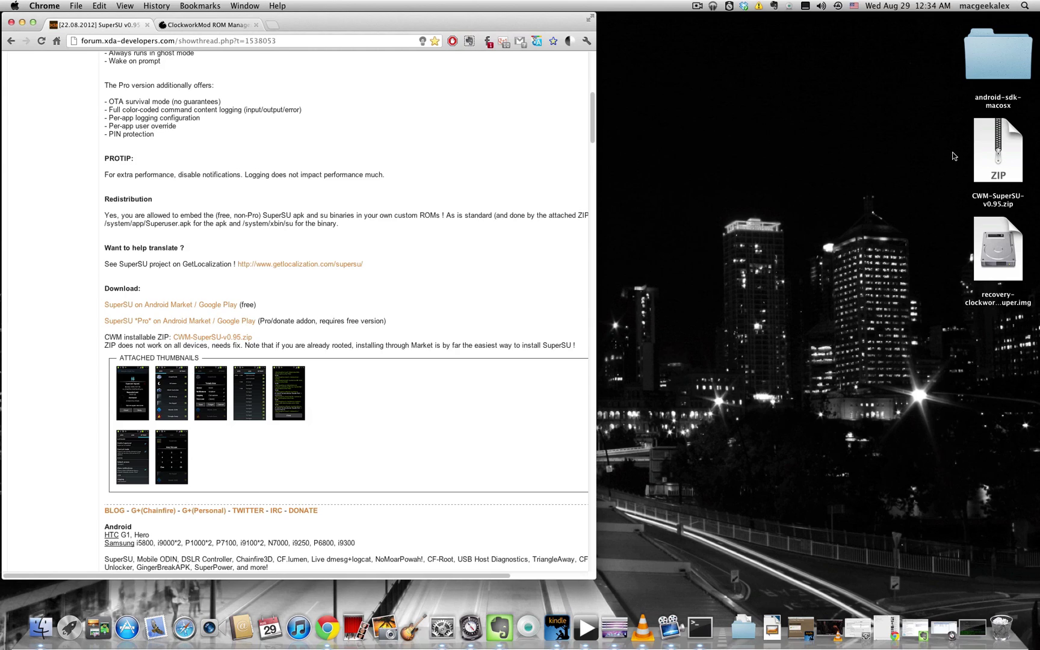
left_click(1004, 55)
Step: Open android-sdk-macosx > platform-tools in Finder and arrange the windows
double_click(1004, 55)
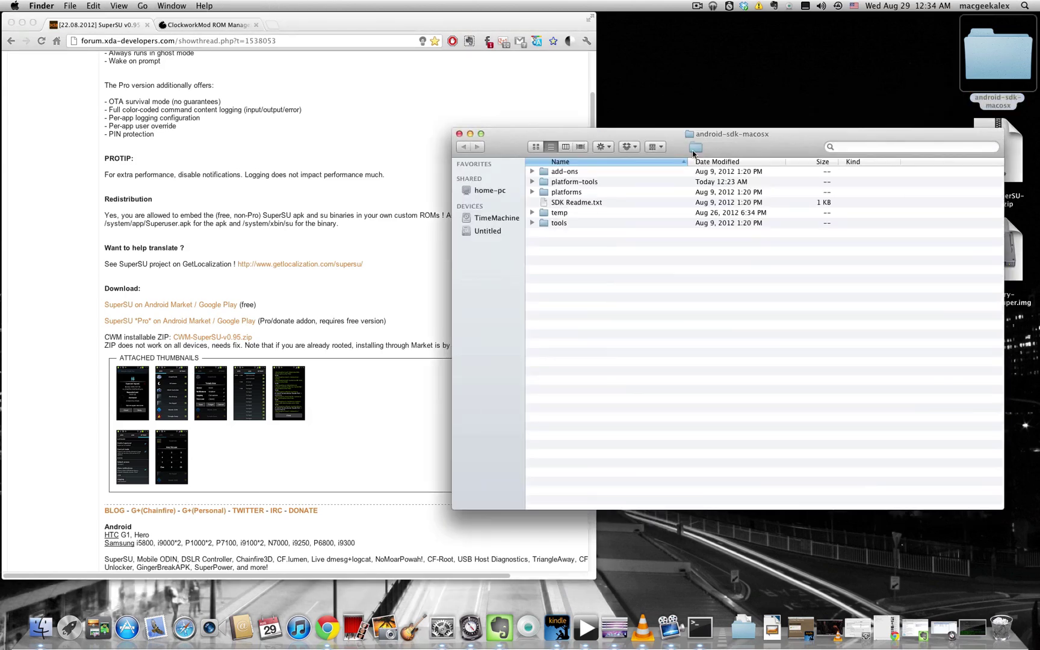
left_click_drag(690, 125, 563, 140)
double_click(429, 189)
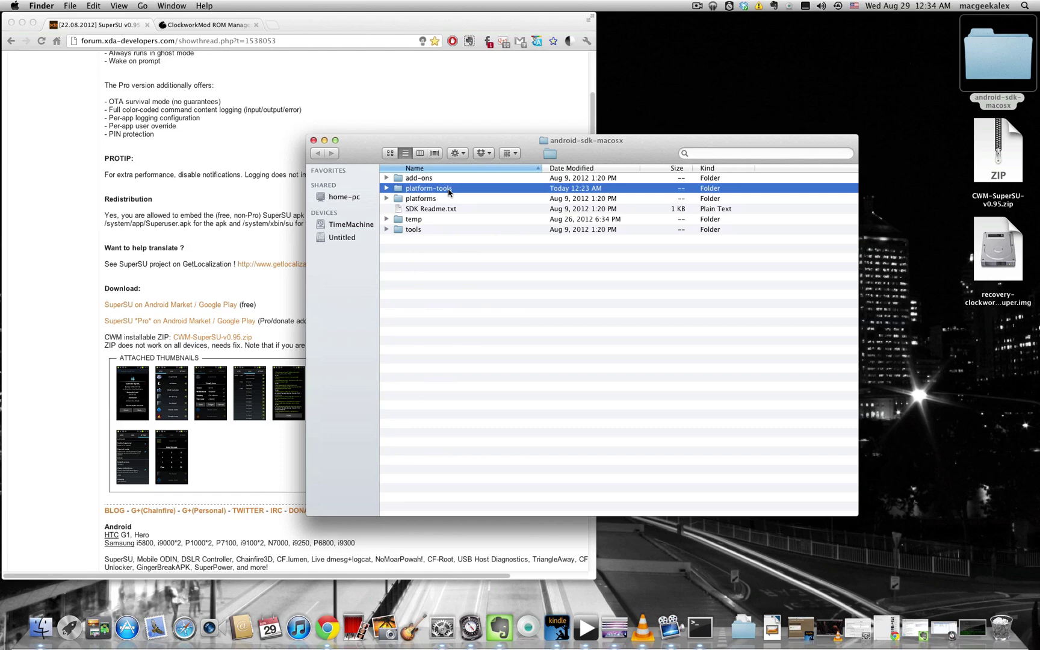
left_click_drag(466, 140, 476, 113)
Step: Move the zip and recovery image from the desktop into platform-tools, then close both Finder windows
left_click_drag(939, 185, 490, 373)
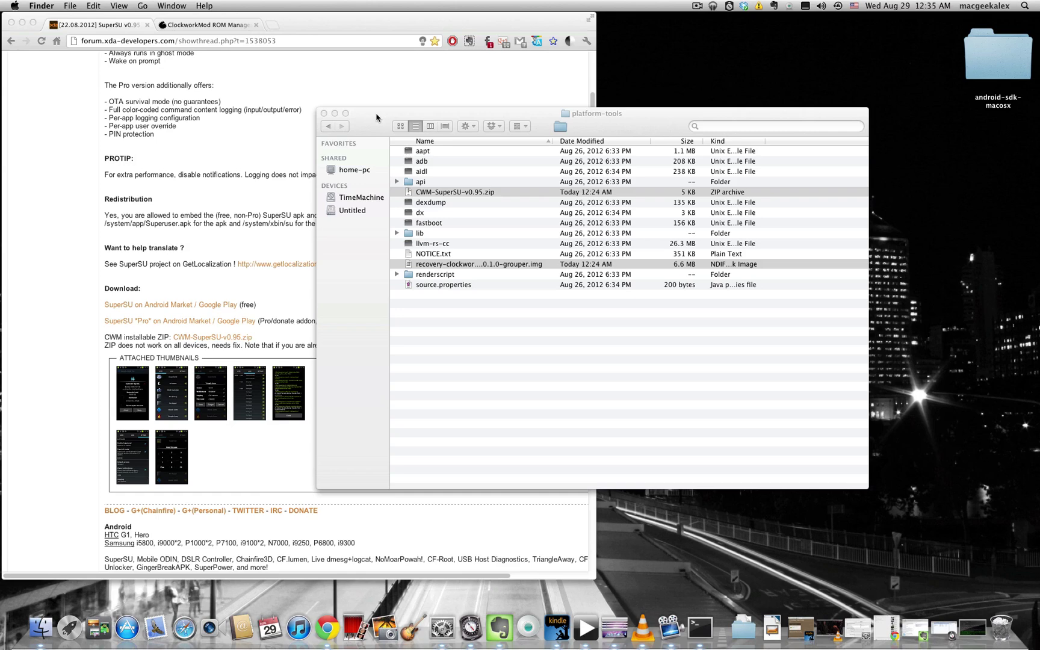
left_click(381, 117)
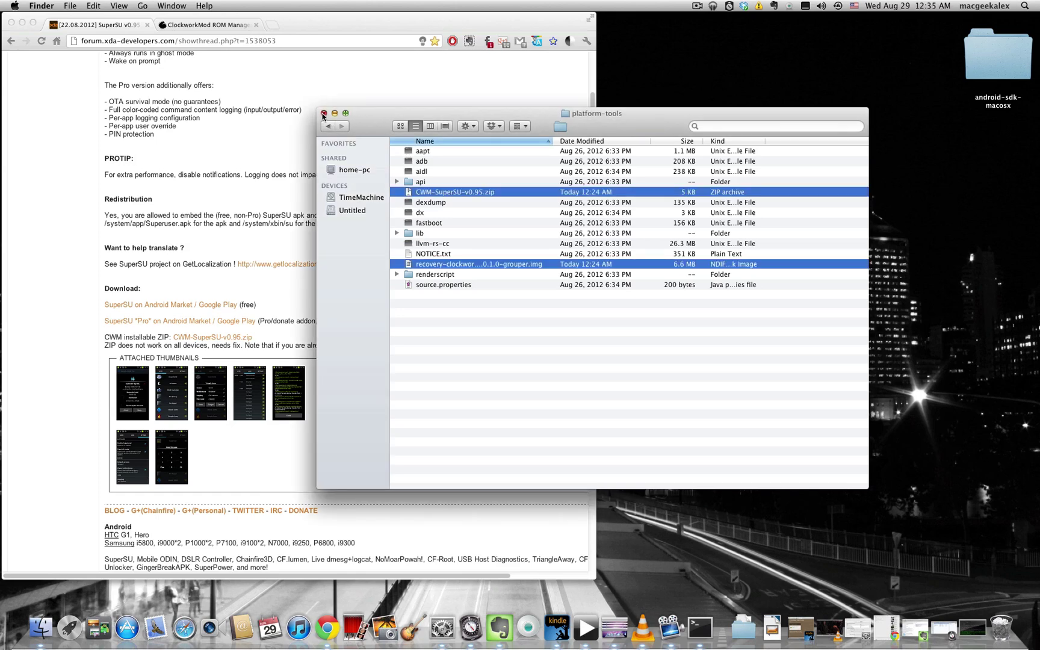
left_click(323, 114)
left_click(491, 115)
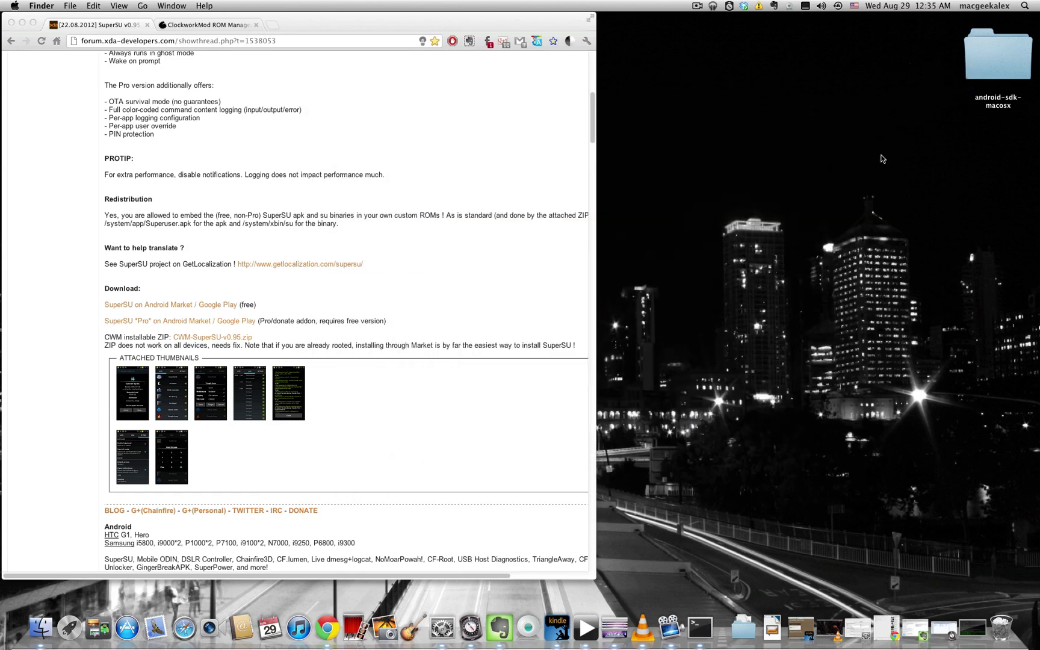